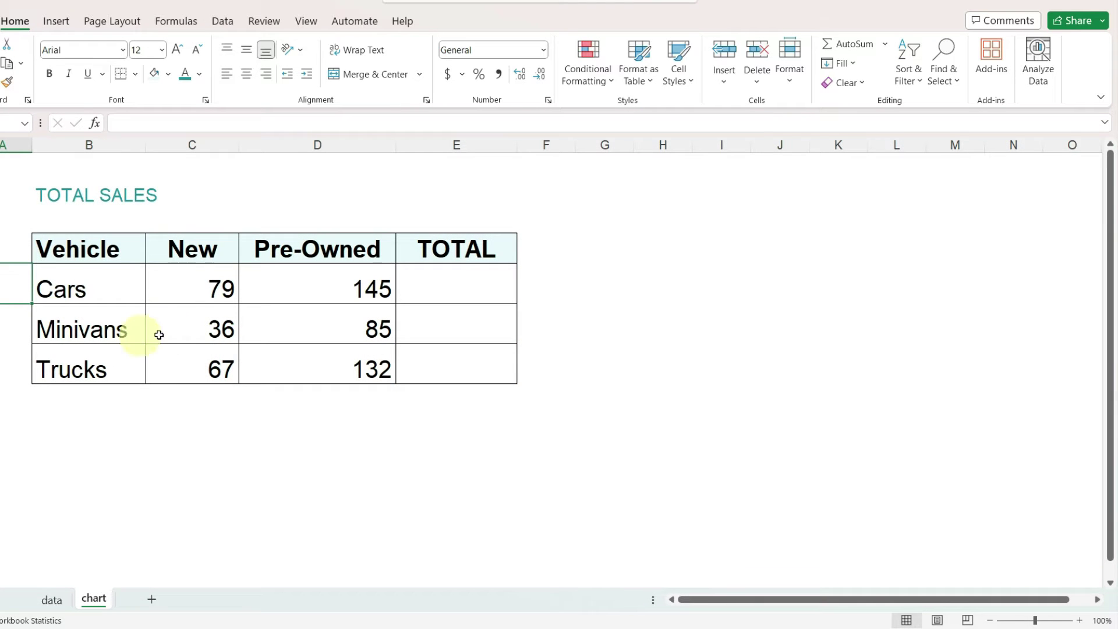
- AutoSum C3:E5 to get totals 224, 121 and 199, then select the table B2:E5
click(197, 293)
drag(196, 293, 408, 376)
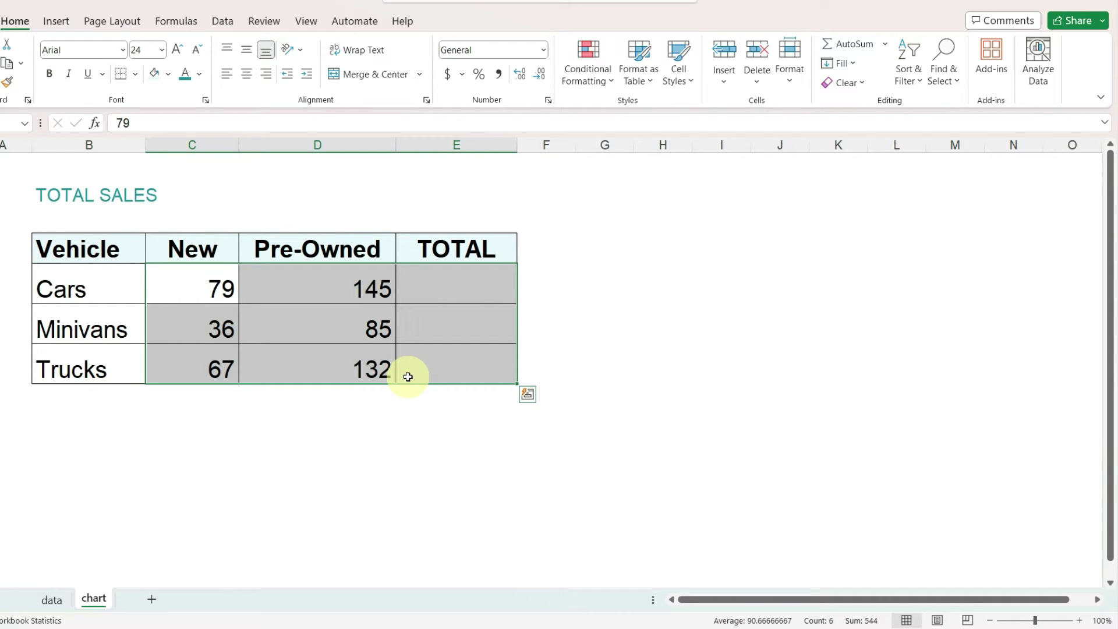
click(857, 40)
drag(70, 250, 424, 358)
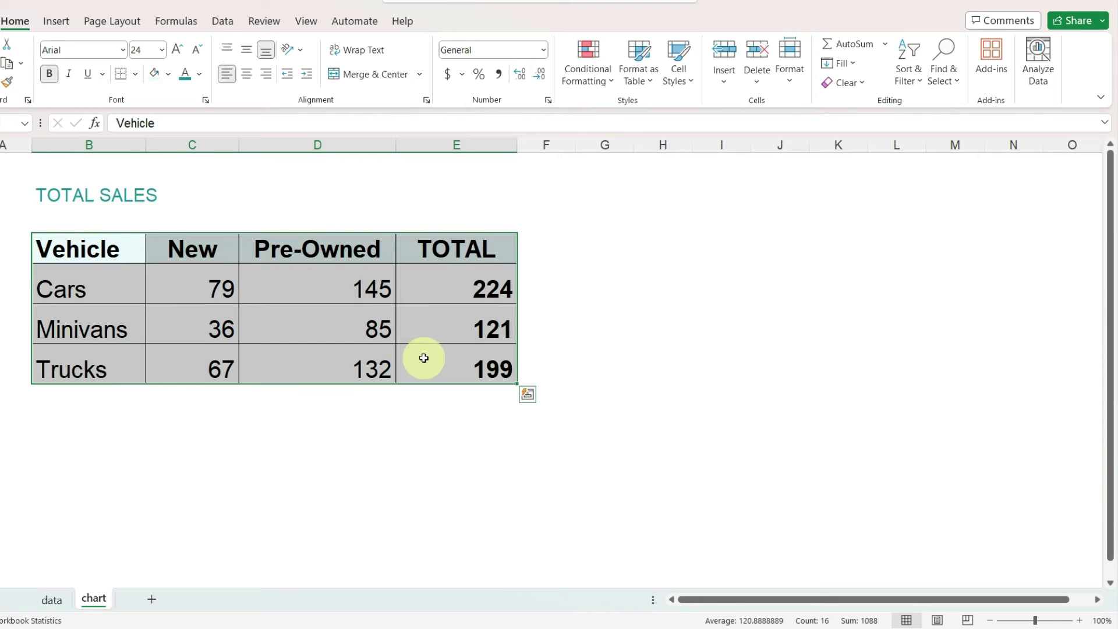
- Insert a Stacked Column chart of the vehicle sales table
click(56, 24)
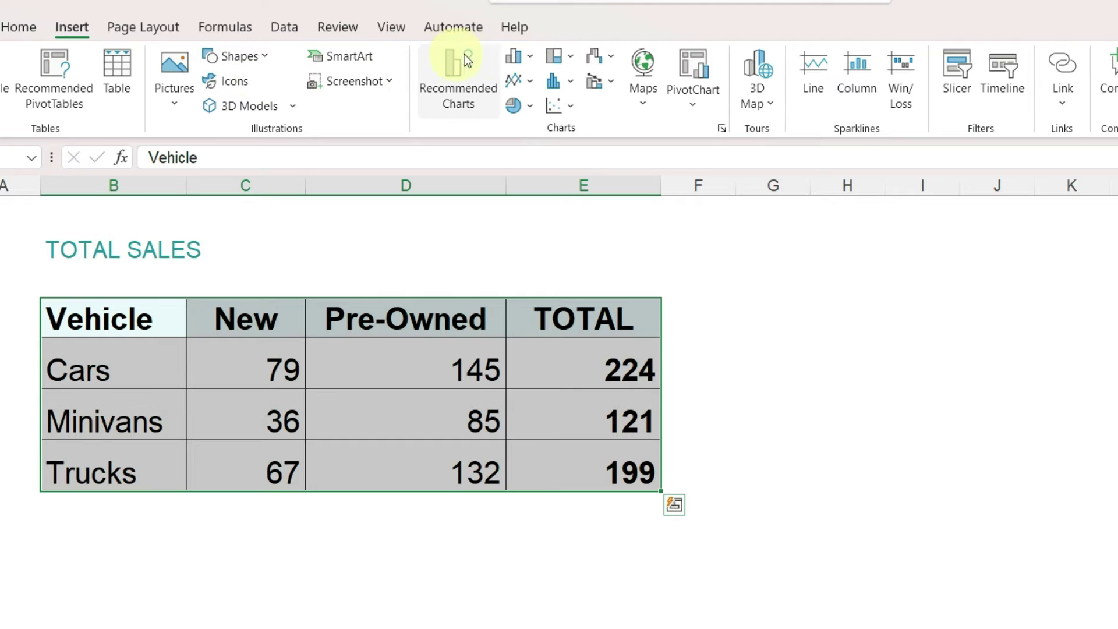
click(530, 59)
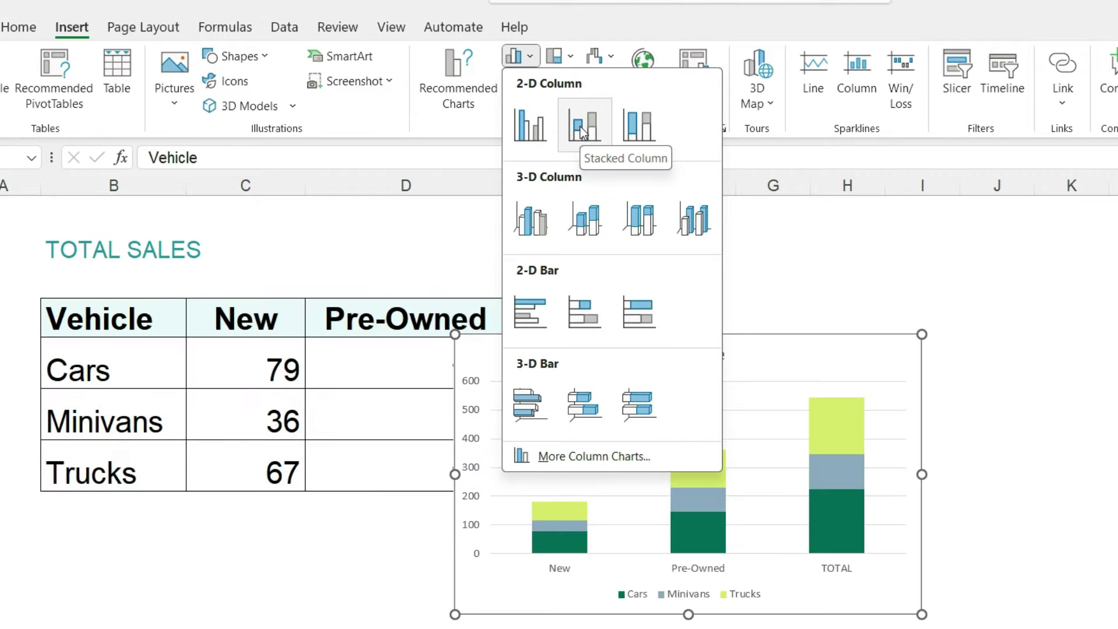
click(580, 127)
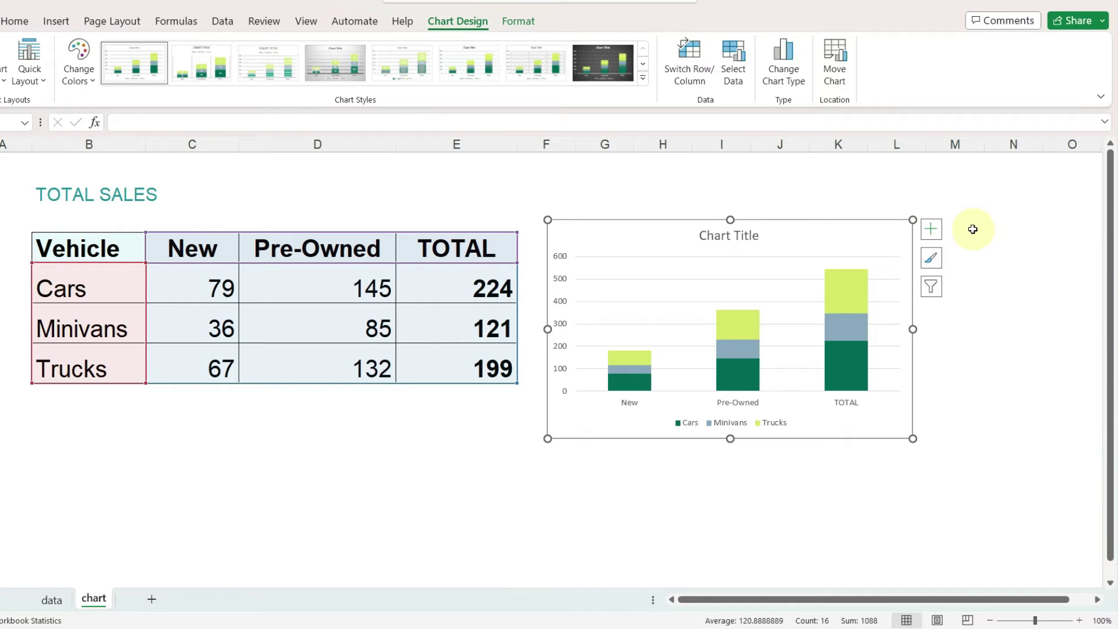
- Turn on data labels for every segment and place the legend on the right
click(938, 235)
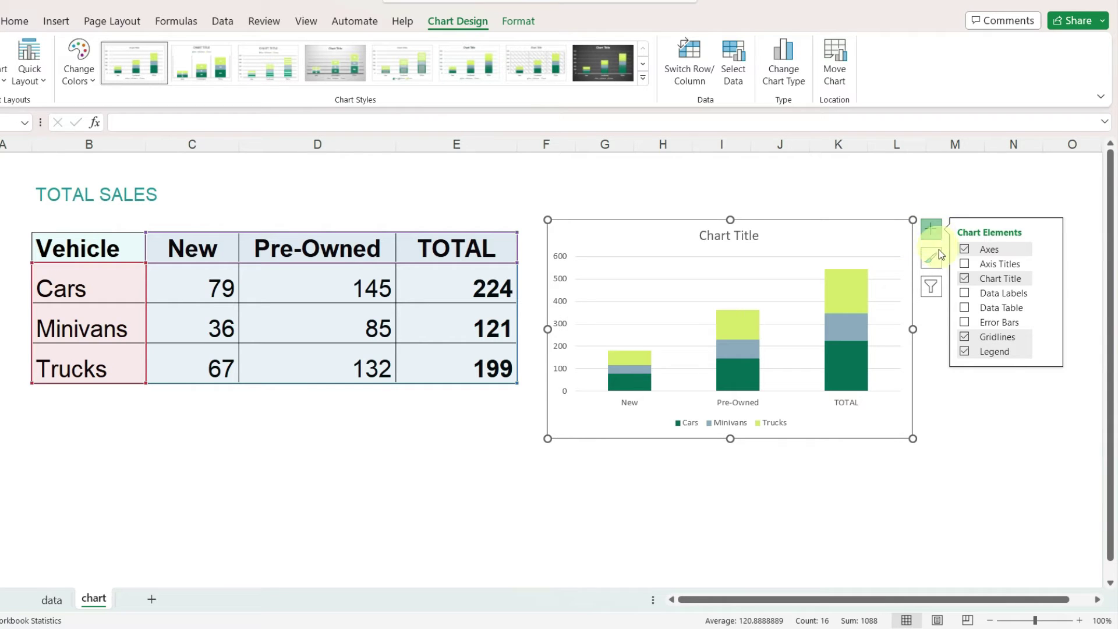
click(964, 294)
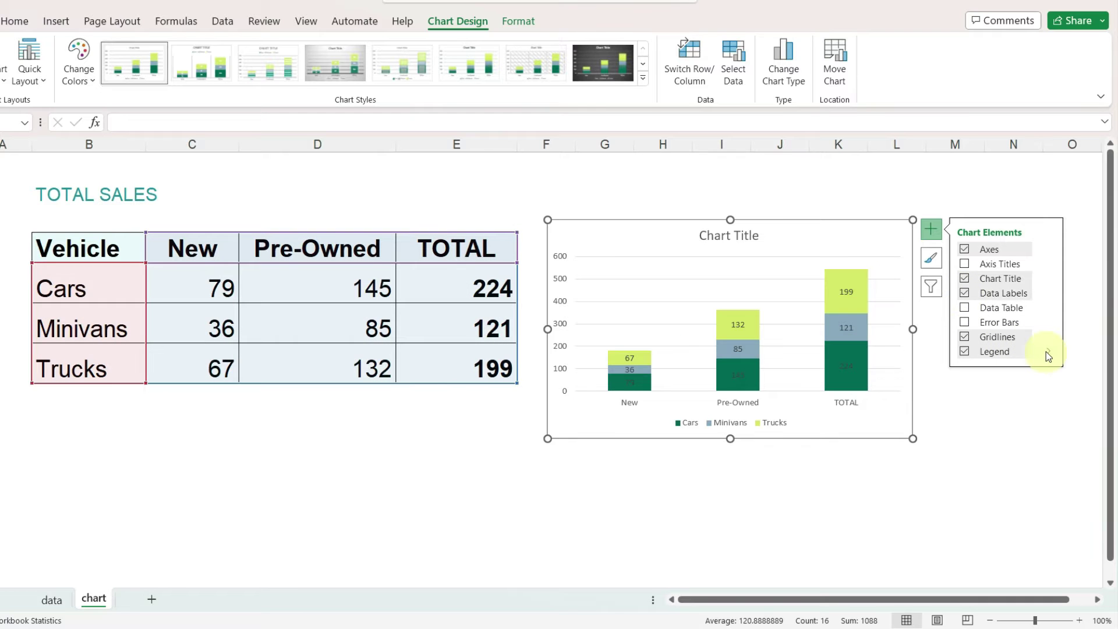
mouse_move(1048, 354)
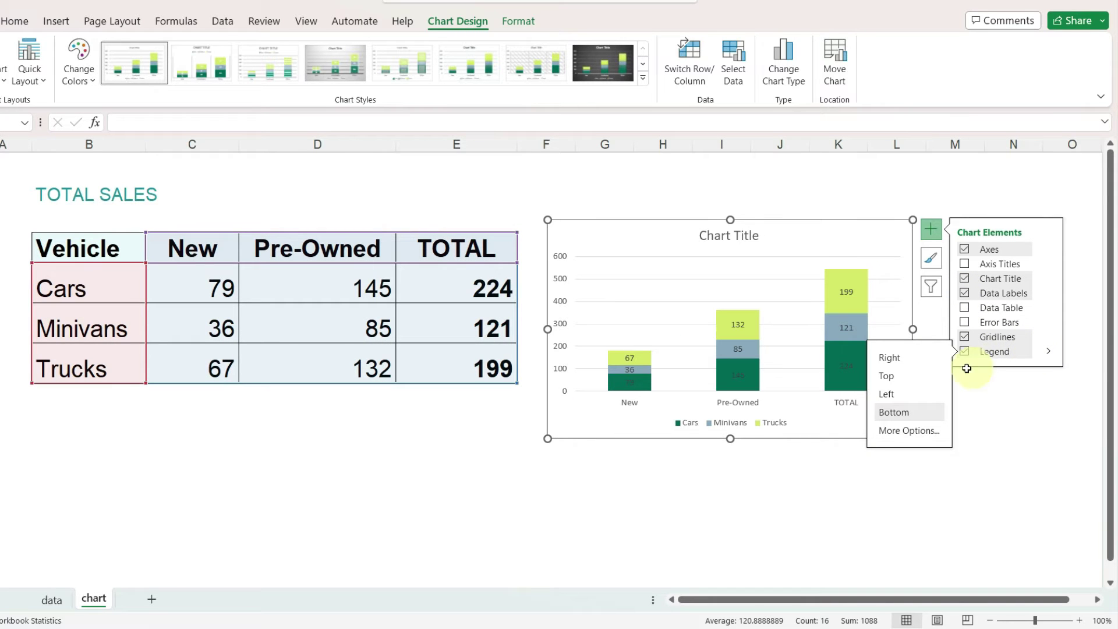
click(911, 358)
click(999, 437)
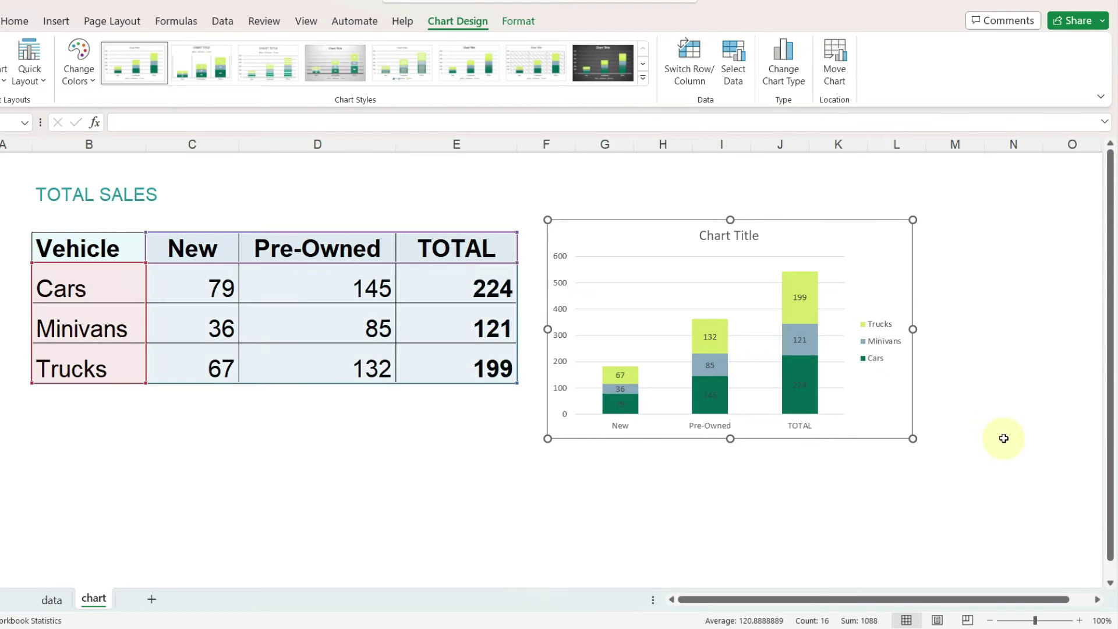
click(1005, 438)
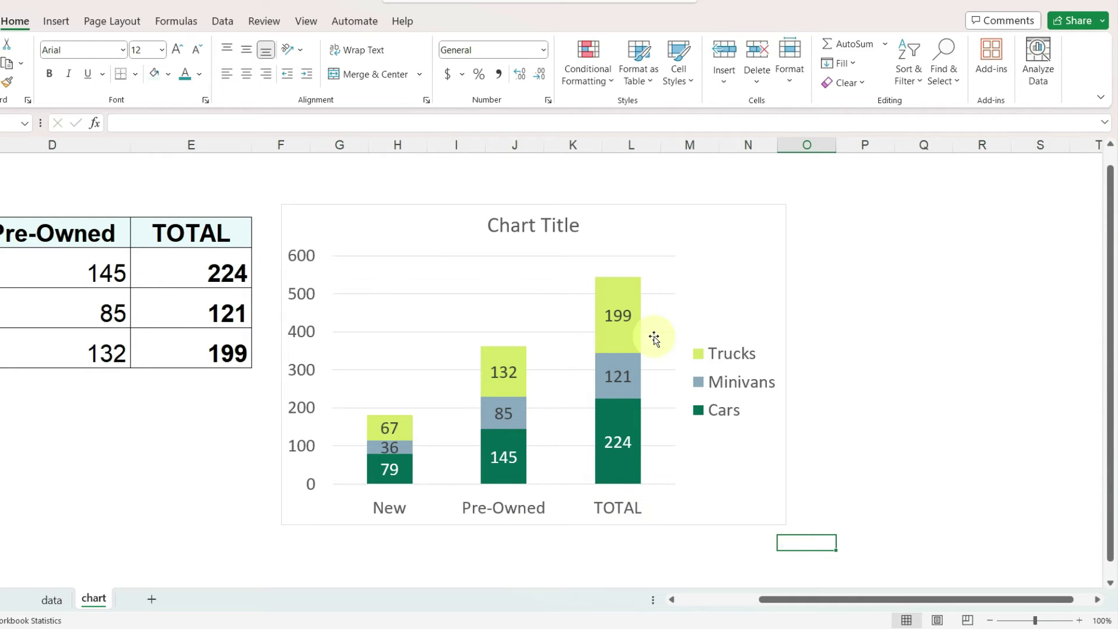
- Switch Row/Column so Cars, Minivans and Trucks become the chart's columns
click(625, 204)
click(457, 21)
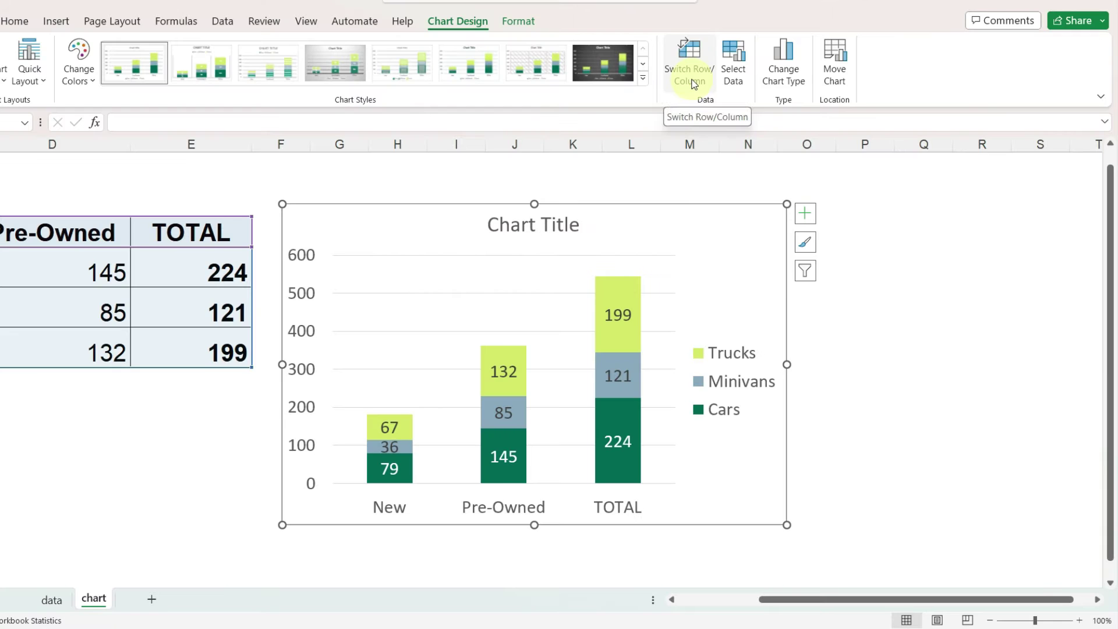
click(863, 165)
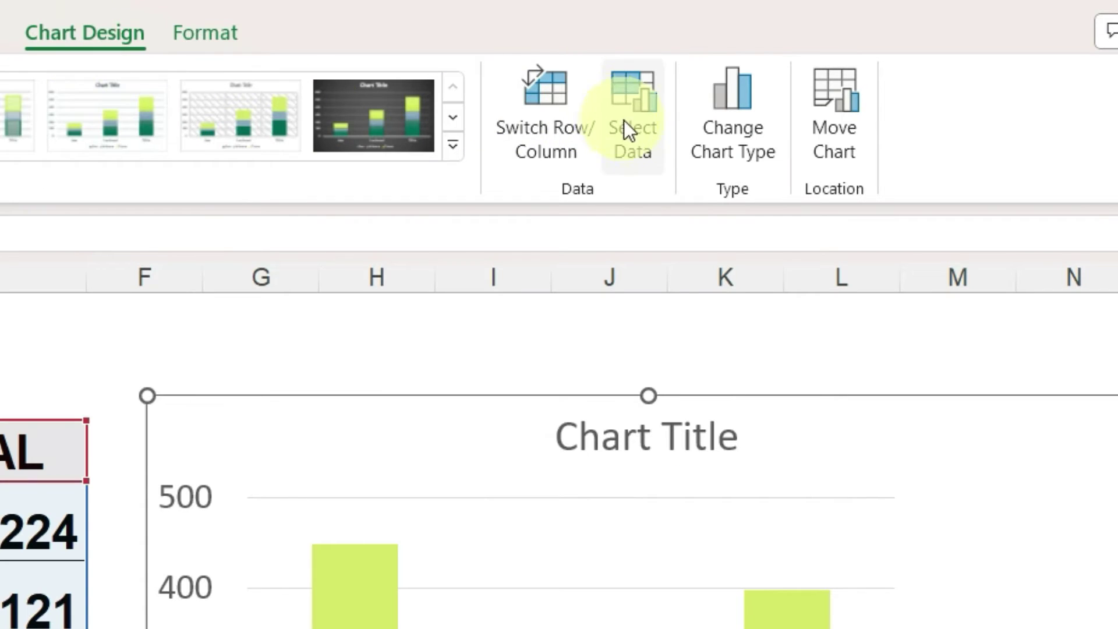
- Make the chart a Combo with New and Pre-Owned as Stacked Column and TOTAL as Line
click(733, 152)
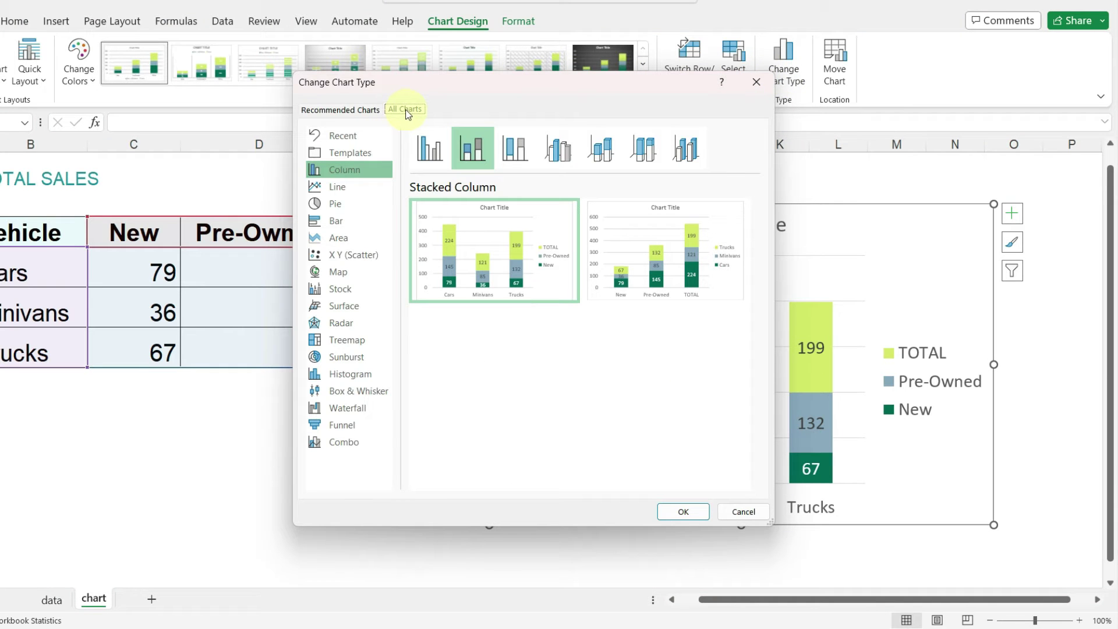
click(346, 441)
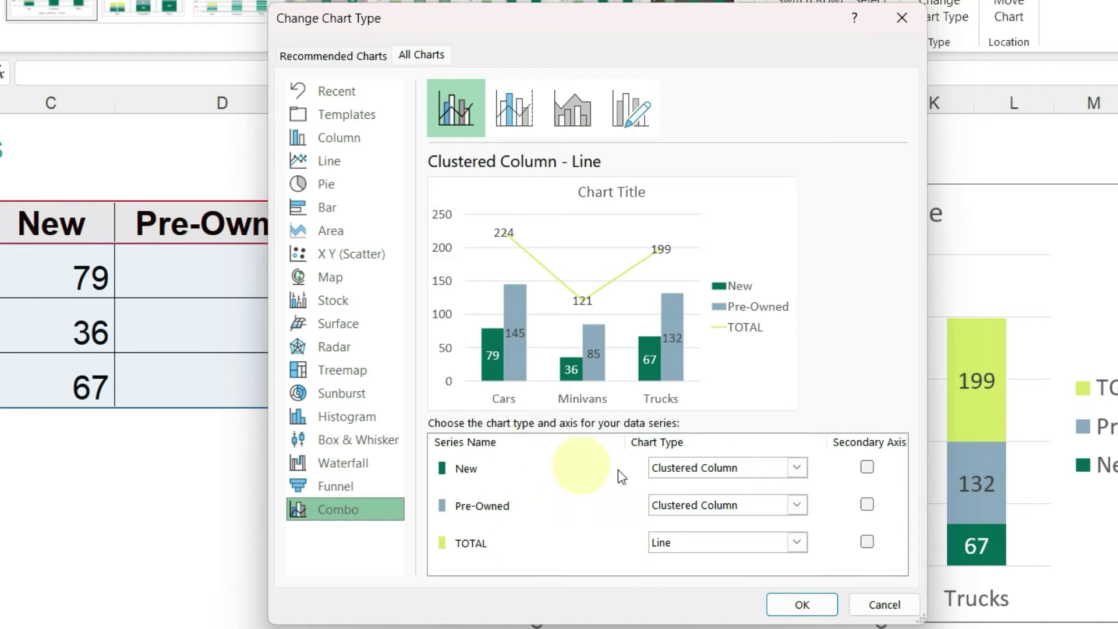
click(796, 468)
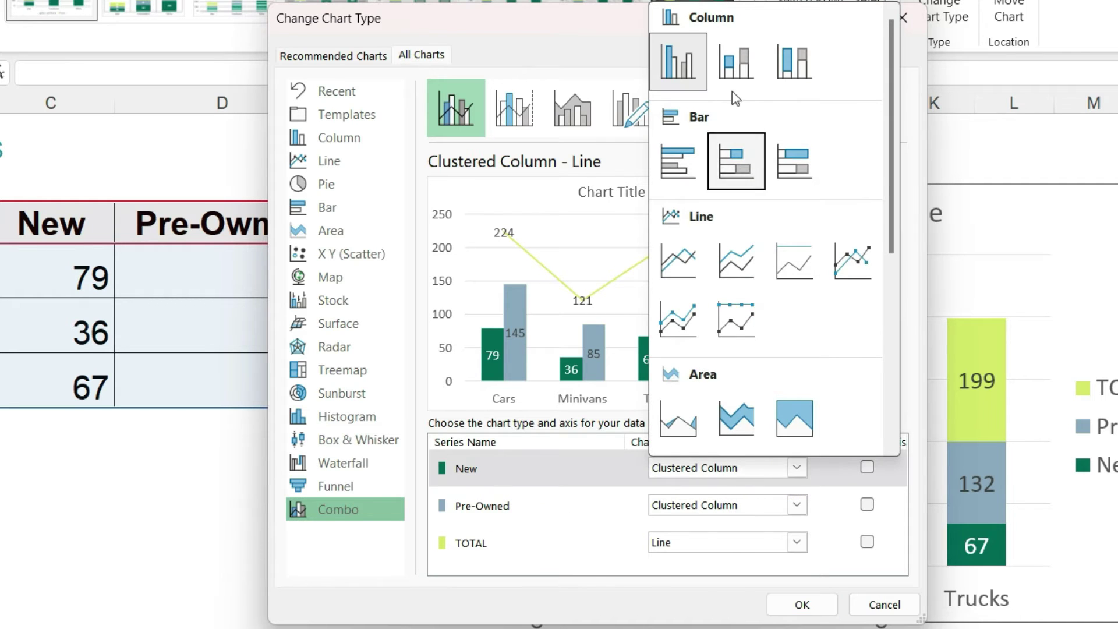
click(735, 62)
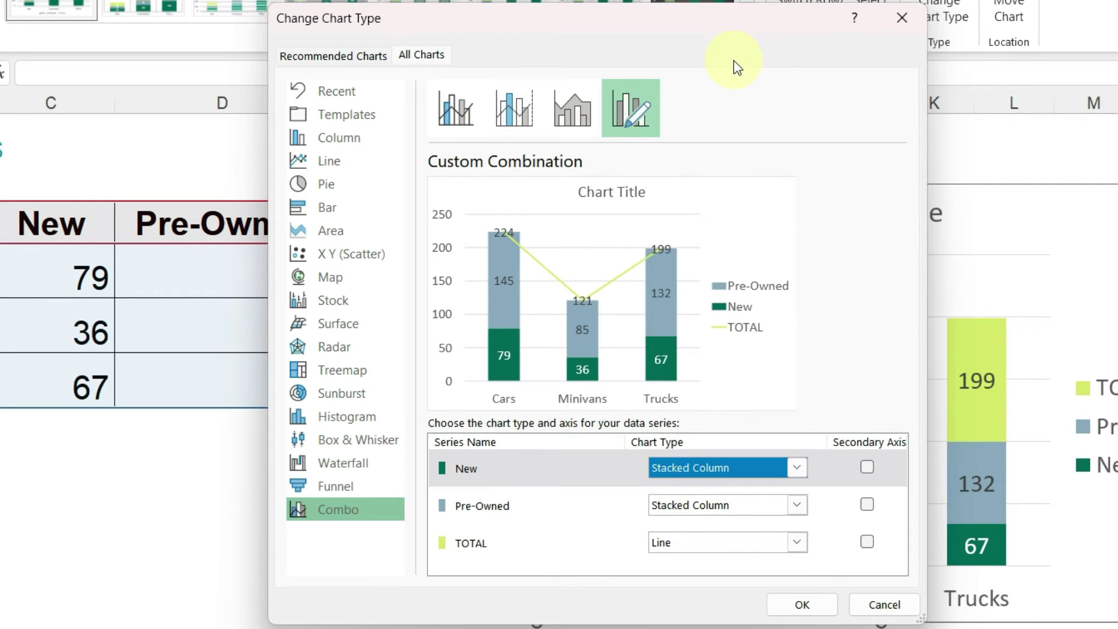
click(797, 543)
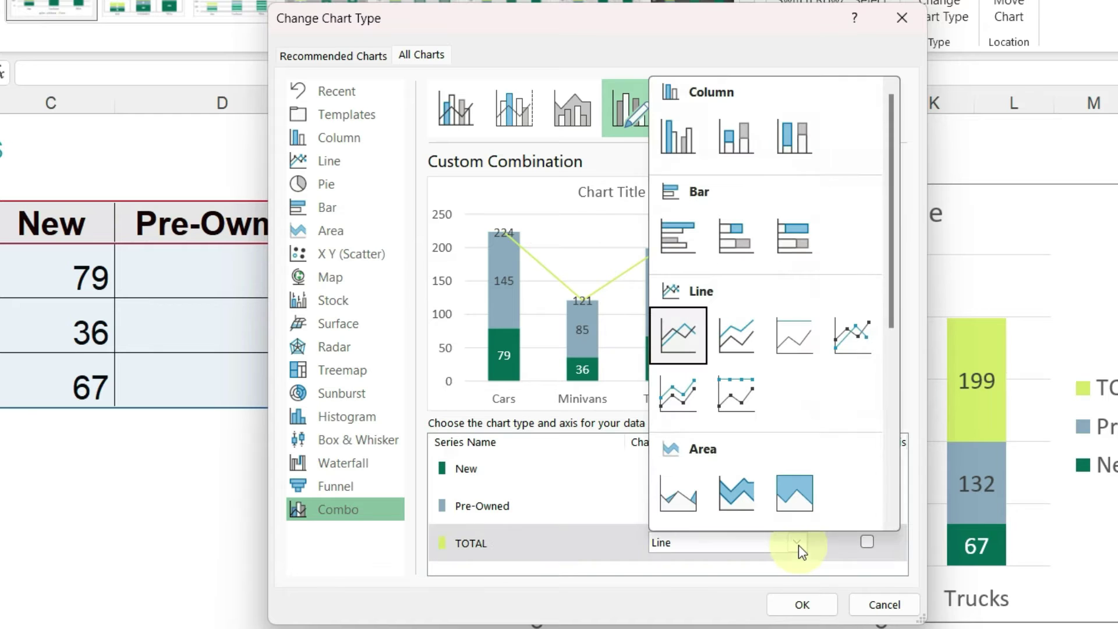
click(737, 144)
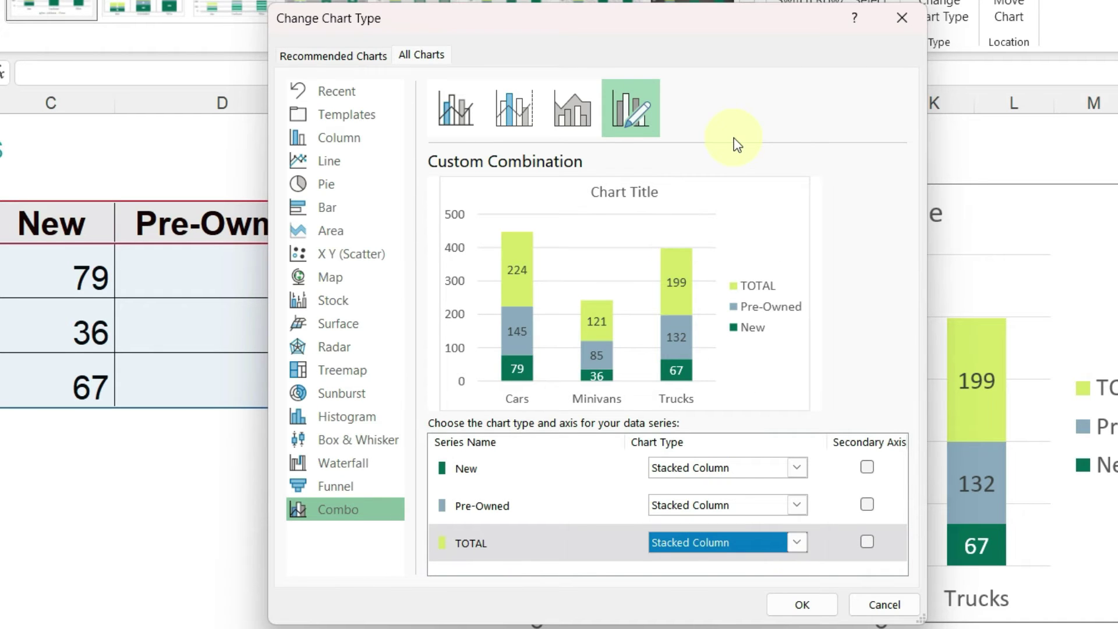
click(798, 544)
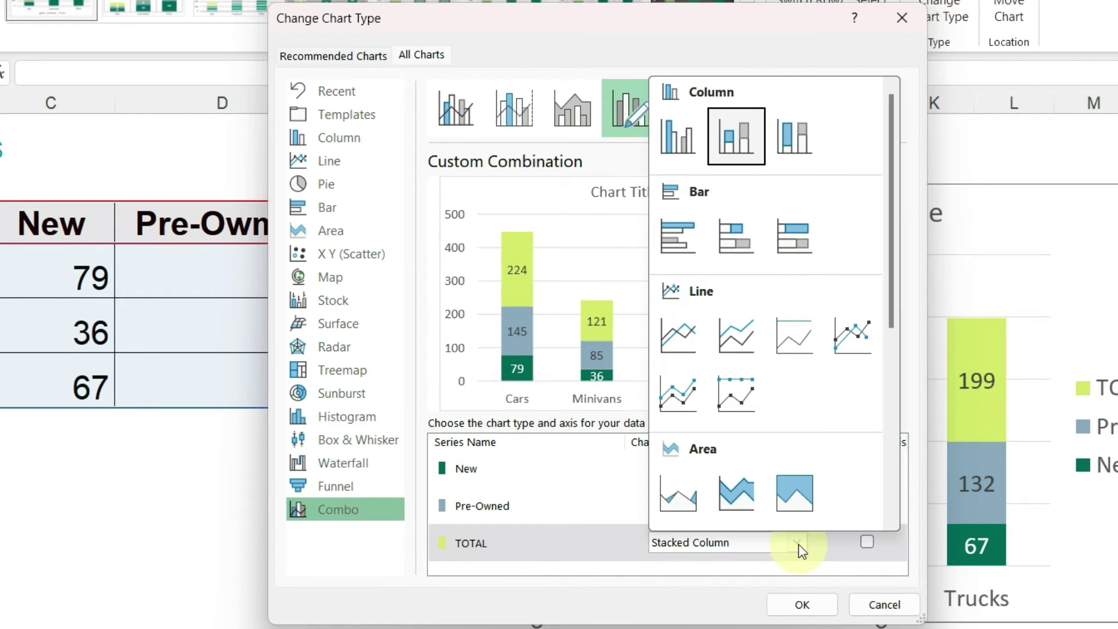
click(678, 333)
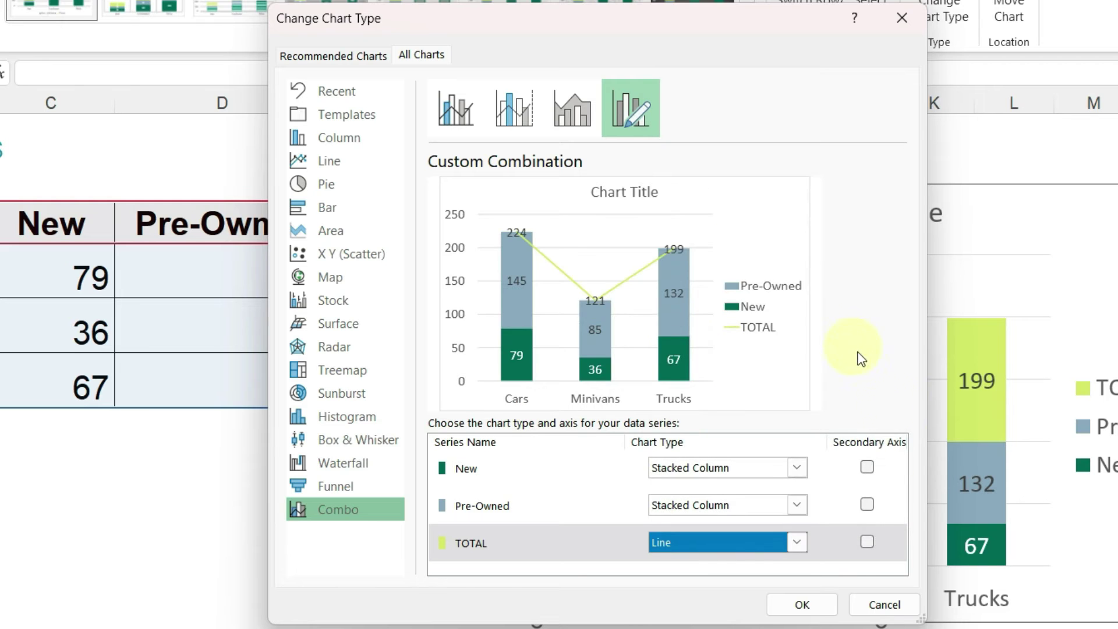
click(802, 604)
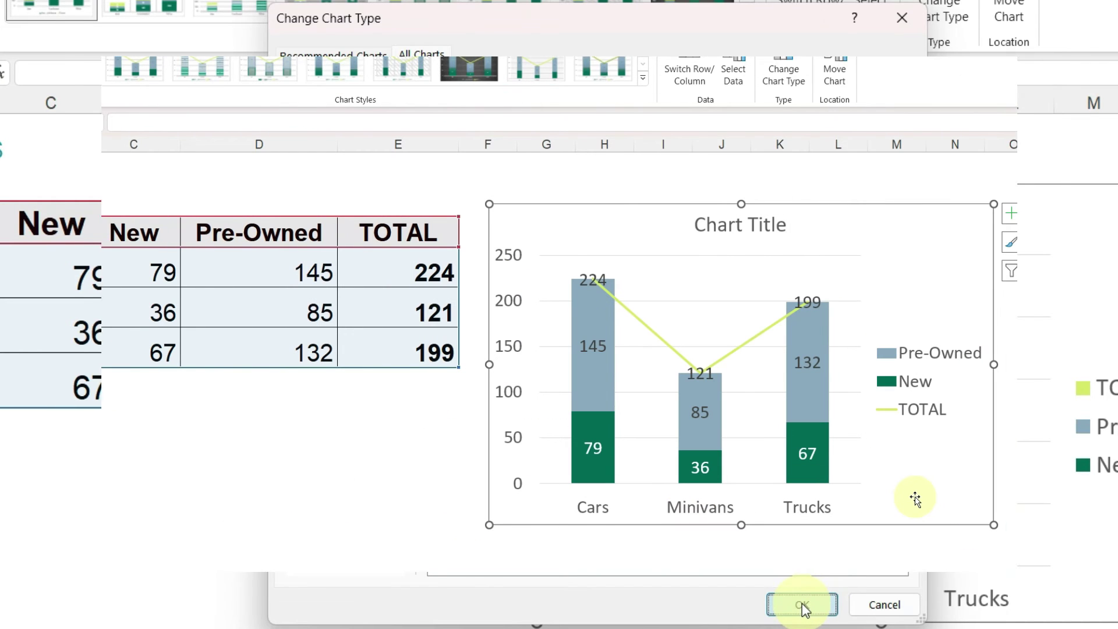
click(810, 303)
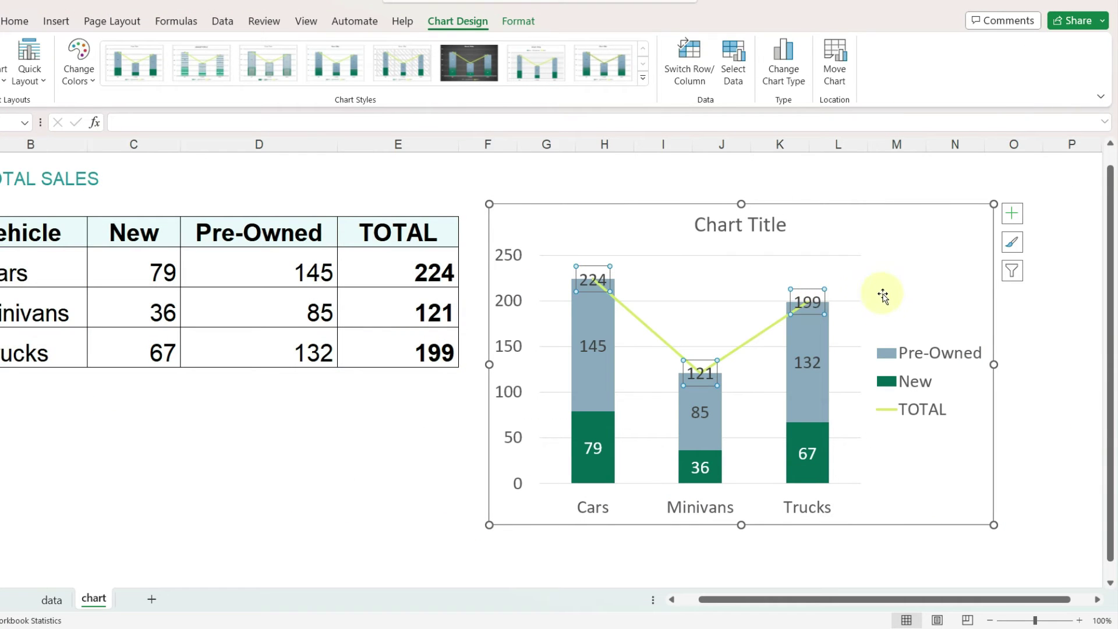
- Set the TOTAL data labels' position to Above
right_click(819, 302)
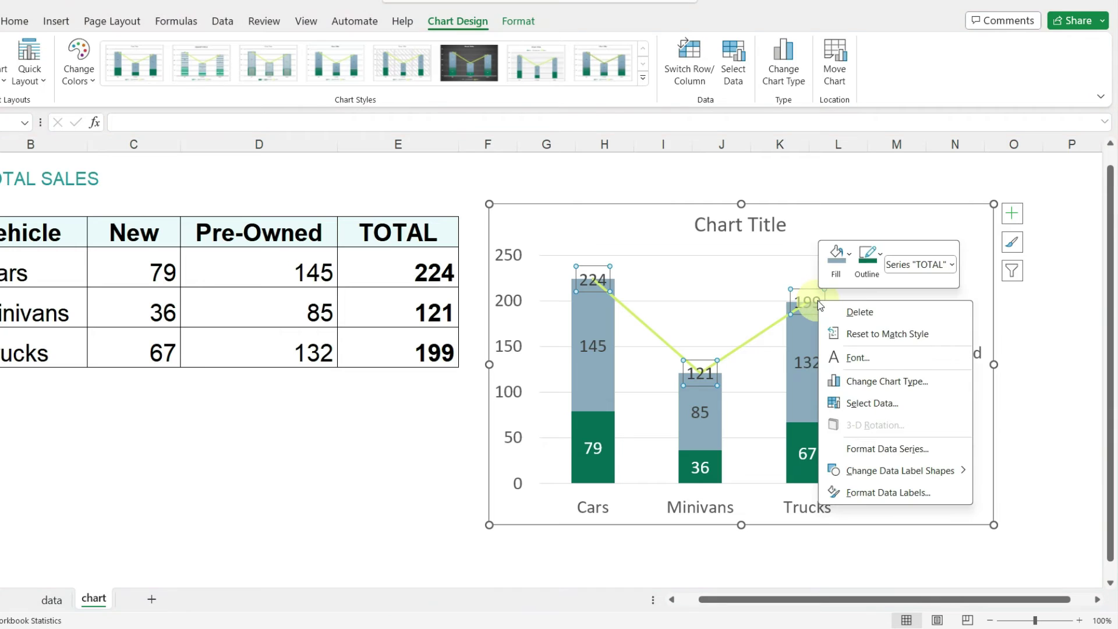
click(880, 494)
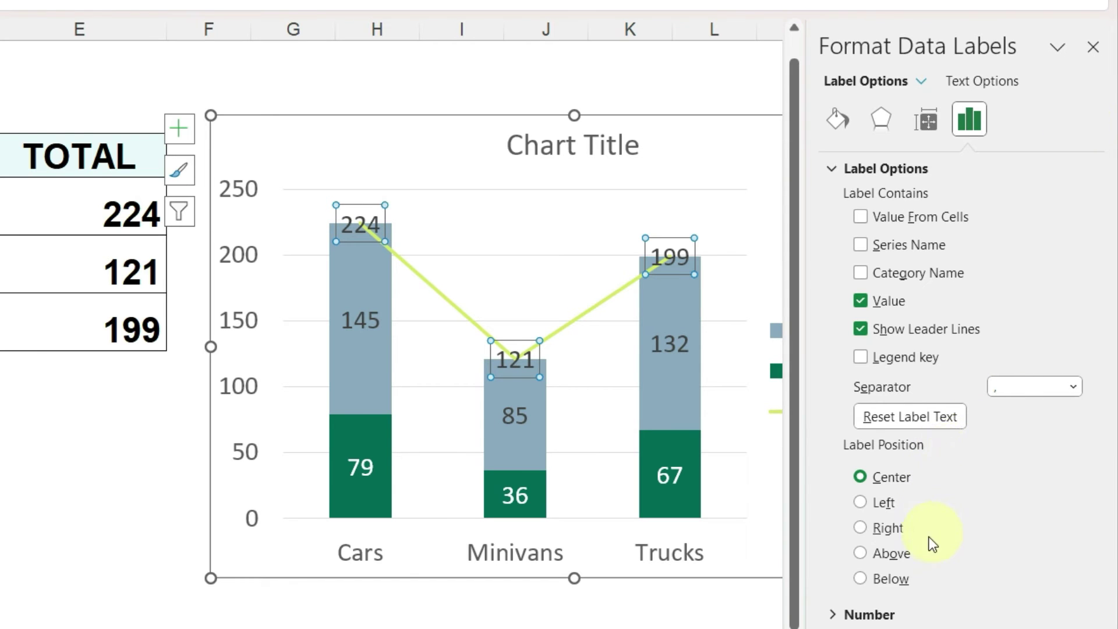
click(861, 553)
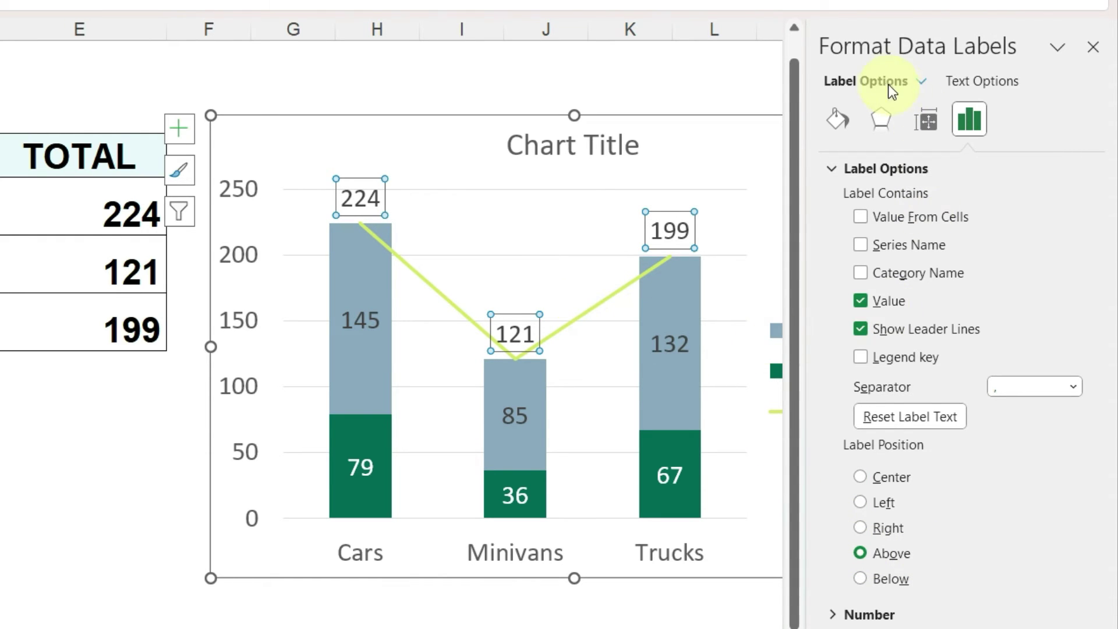
- Give Series TOTAL No line so the total line disappears
click(921, 81)
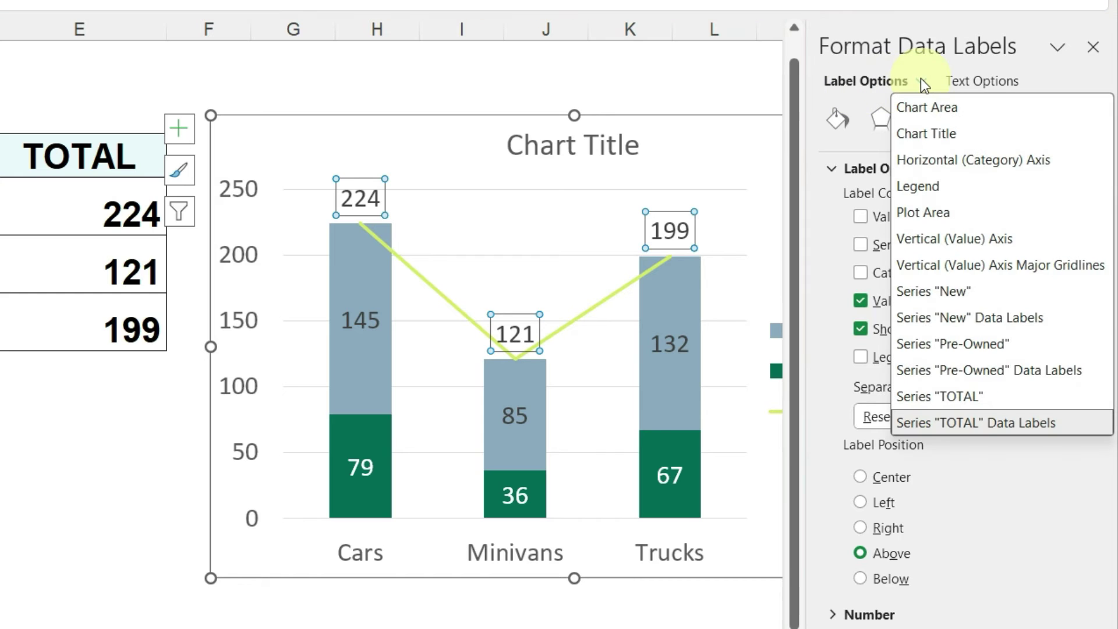
click(952, 399)
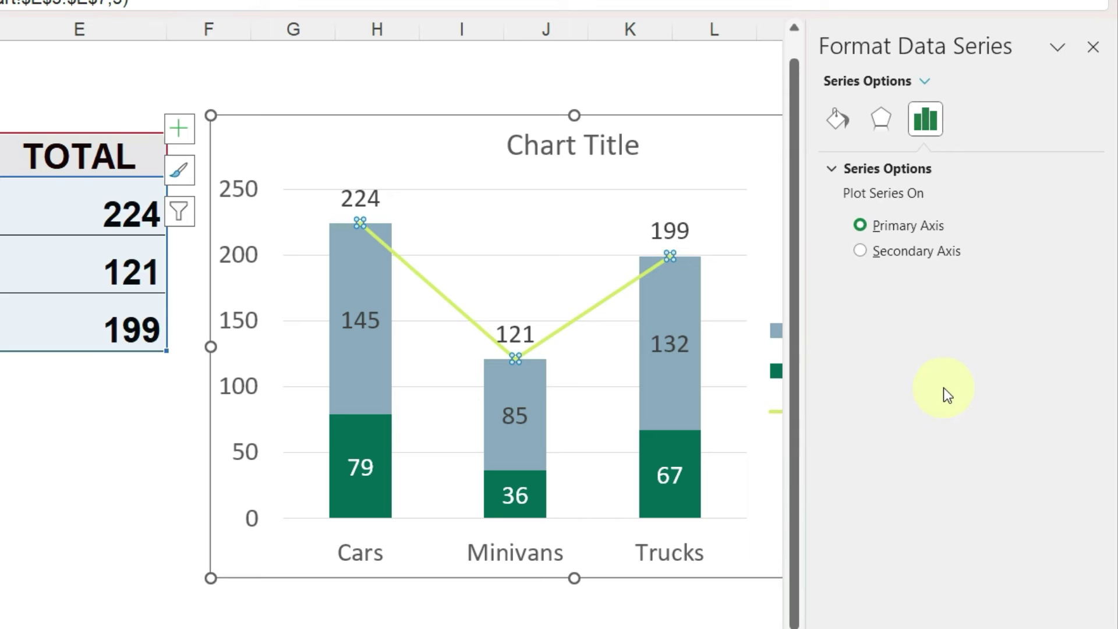
click(838, 124)
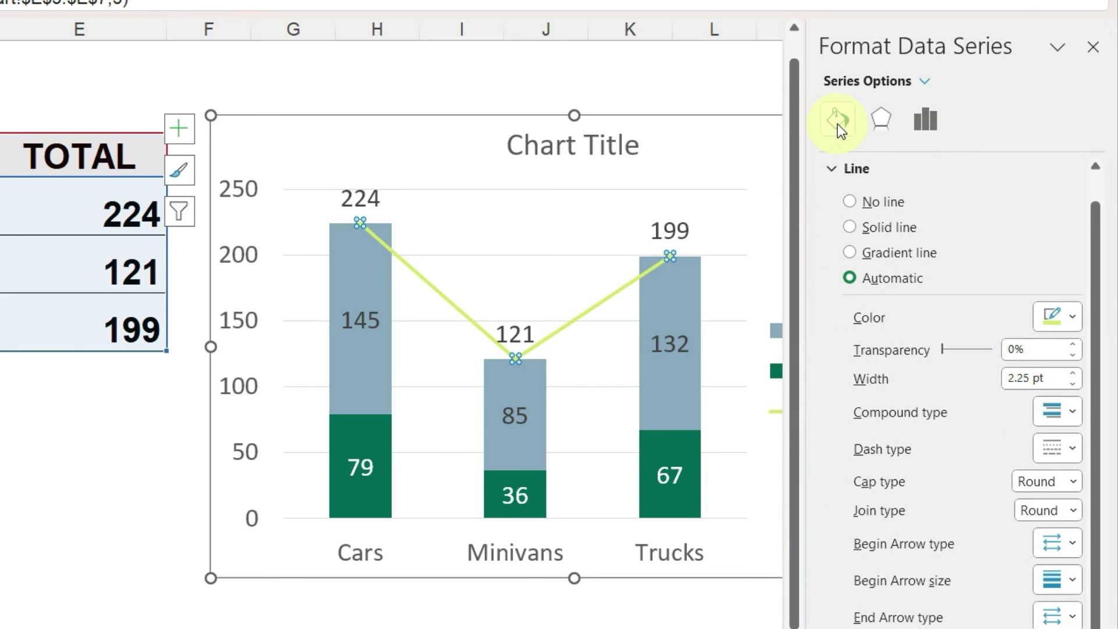
click(849, 202)
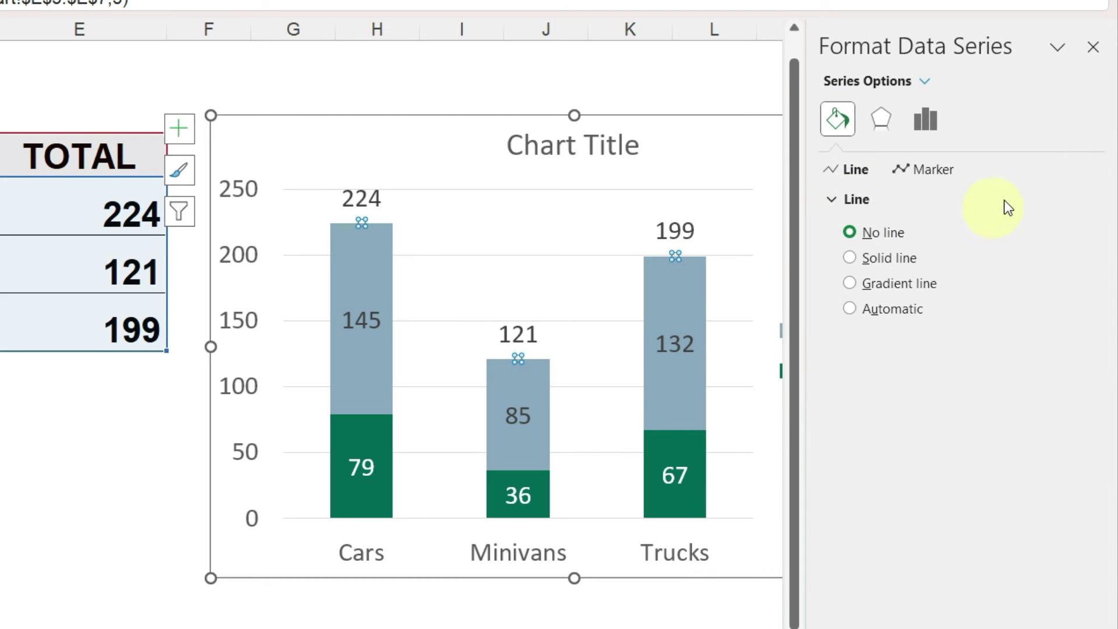
click(1094, 47)
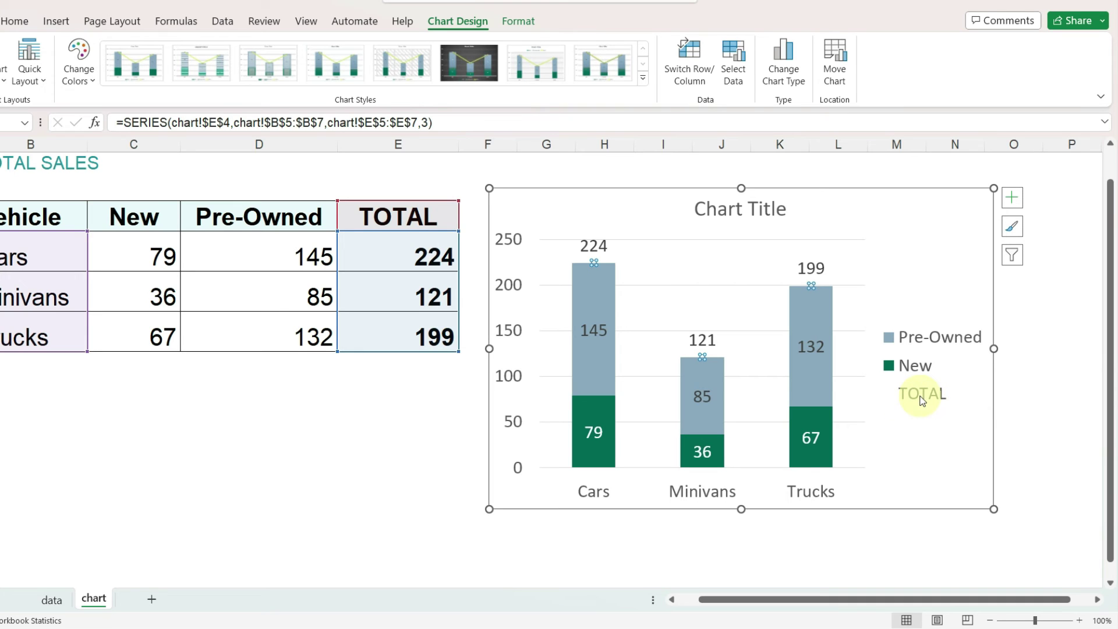
- Delete the TOTAL entry from the legend, leaving Pre-Owned and New
click(922, 401)
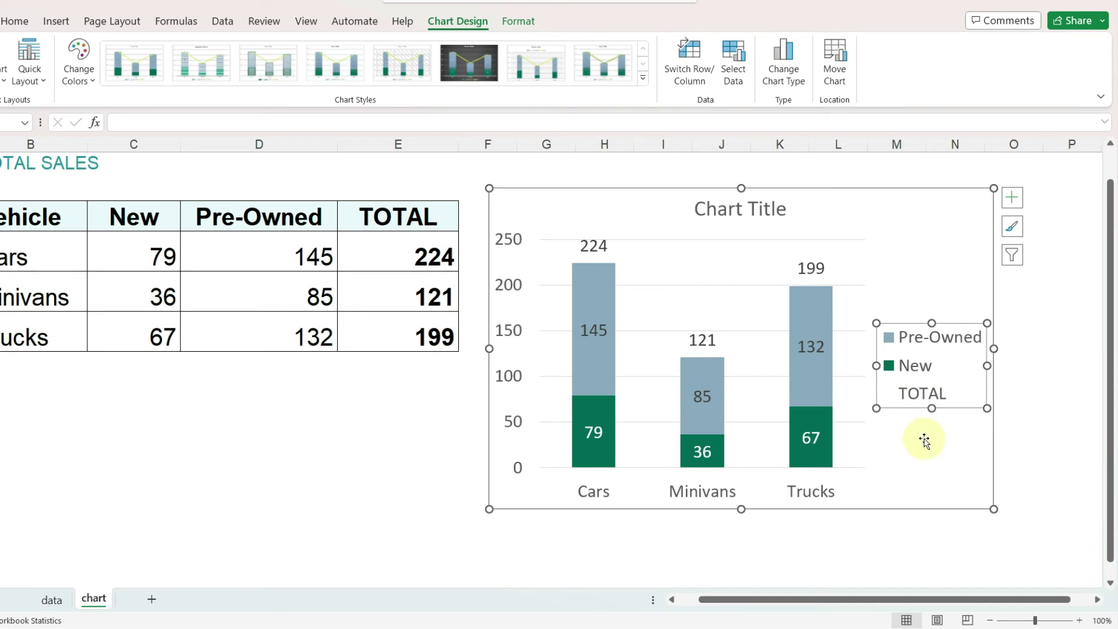
click(936, 398)
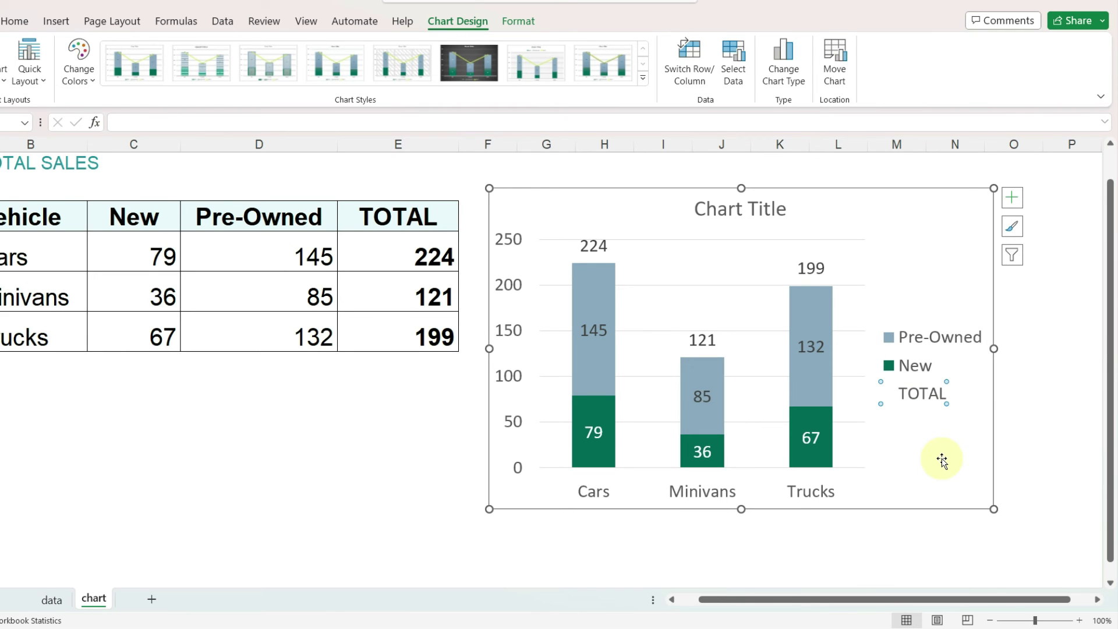
key(Delete)
click(880, 539)
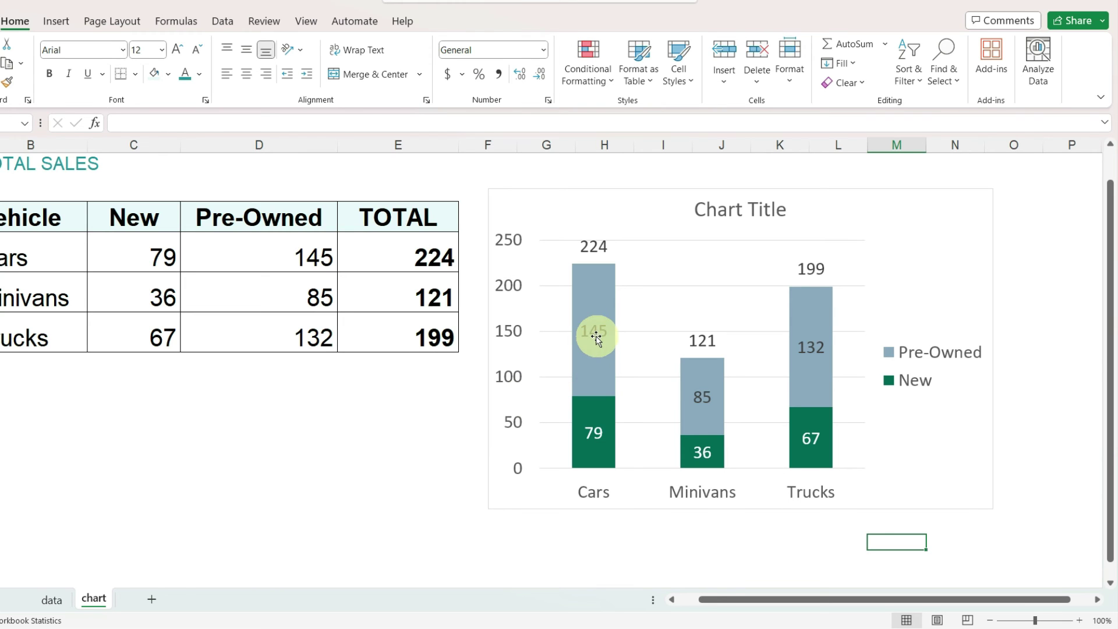
- Change Cars Pre-Owned from 145 to 445 and check the total becomes 524
double_click(301, 248)
drag(293, 257, 344, 250)
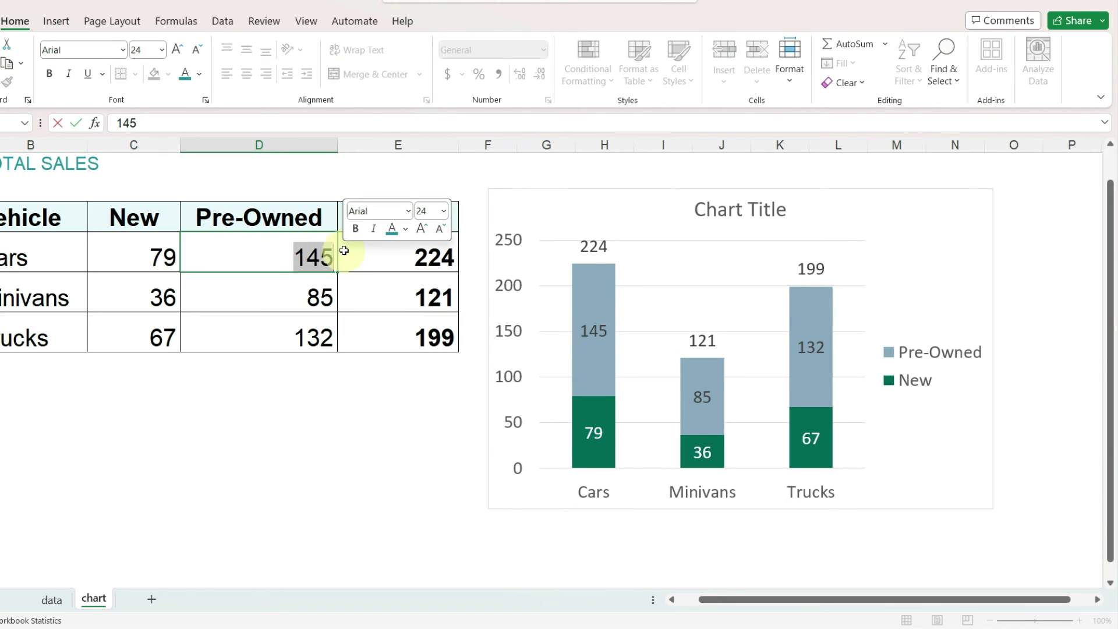
text(445)
key(Return)
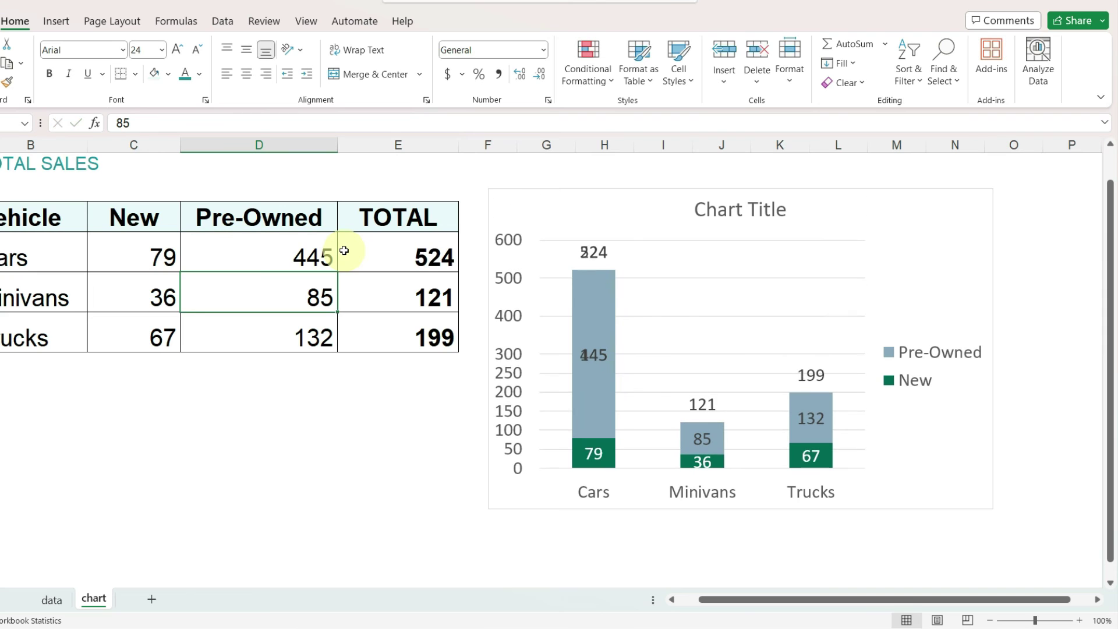
click(403, 259)
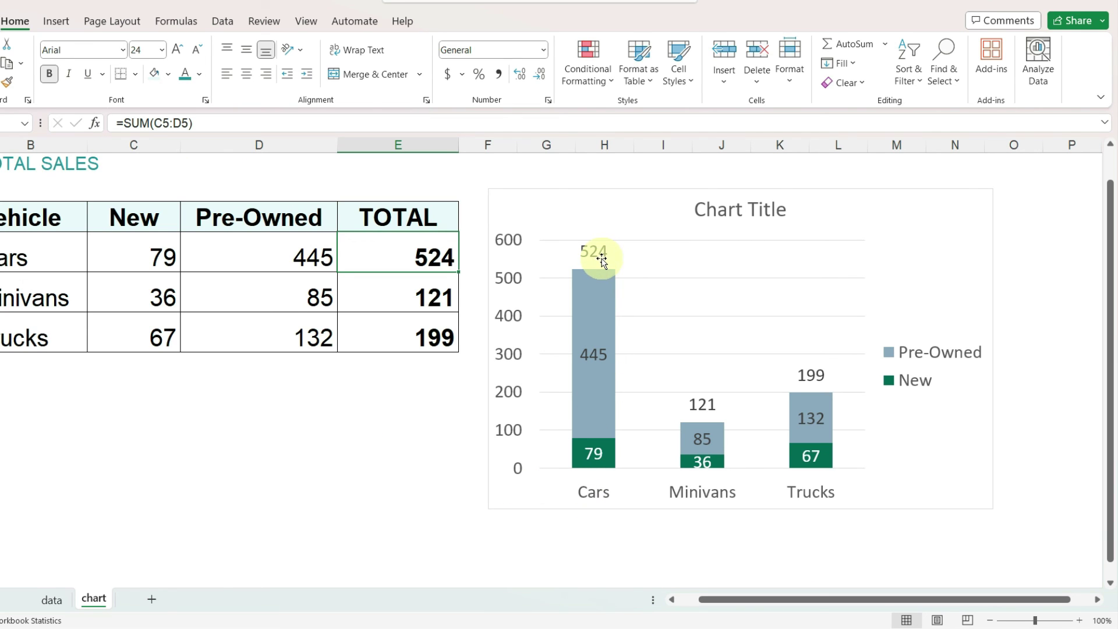
- Make the total data labels bold with Ctrl+B
click(958, 541)
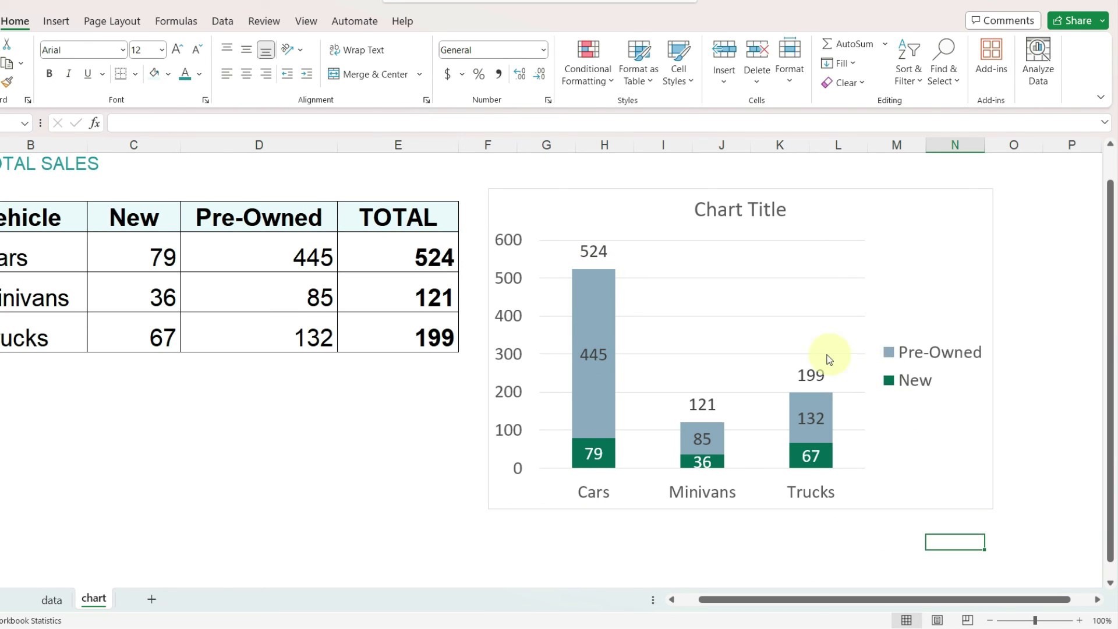
click(813, 375)
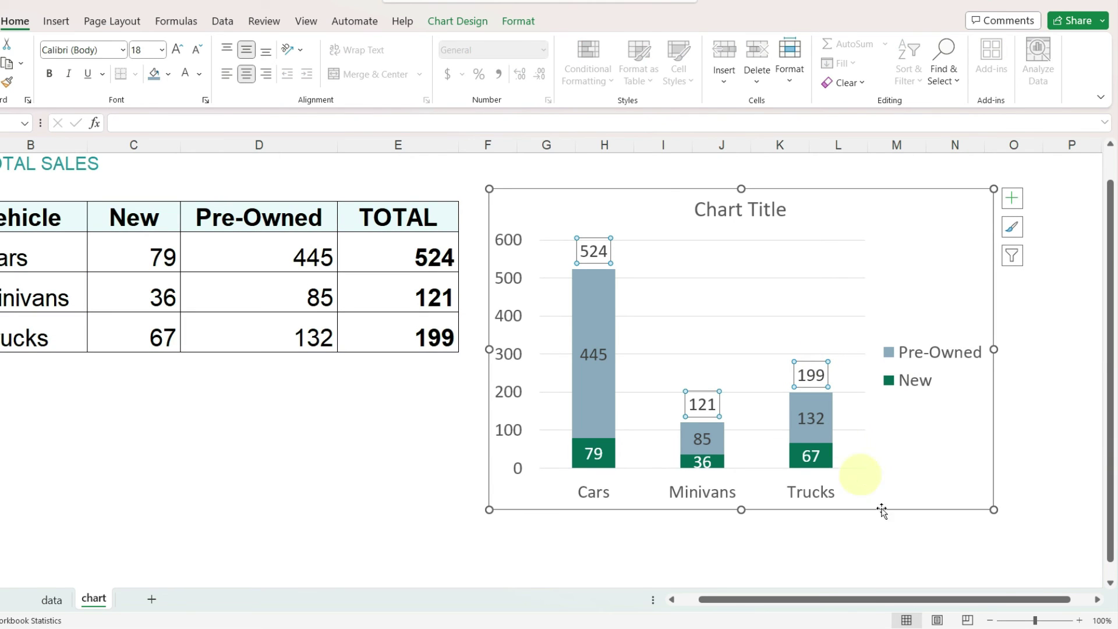
key(ctrl+b)
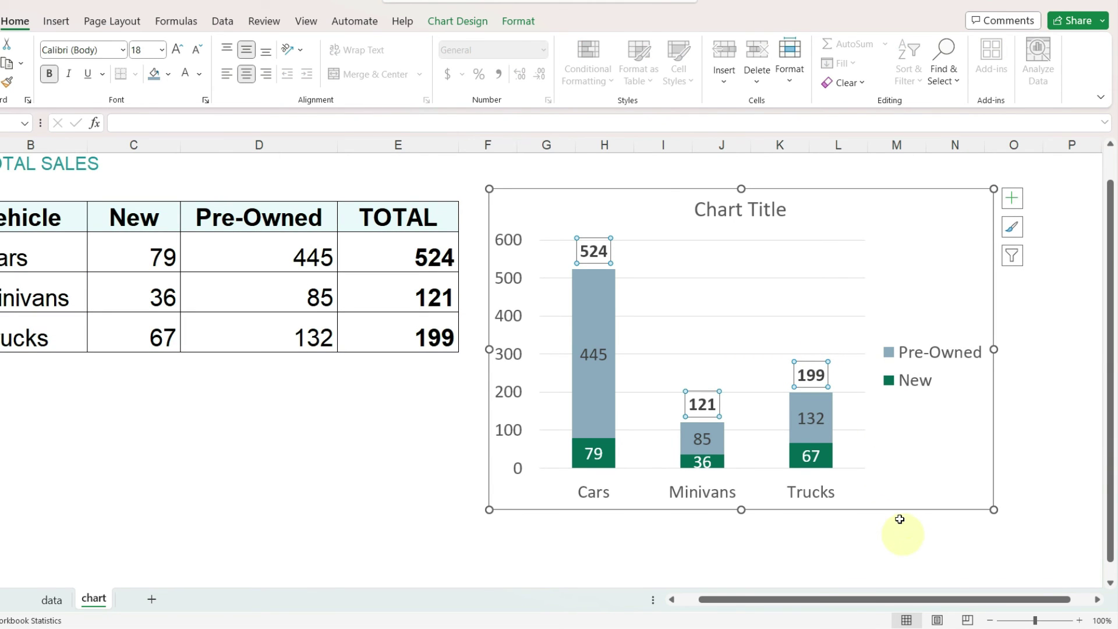
- Delete the Pre-Owned and New data labels from the columns
click(815, 419)
key(Delete)
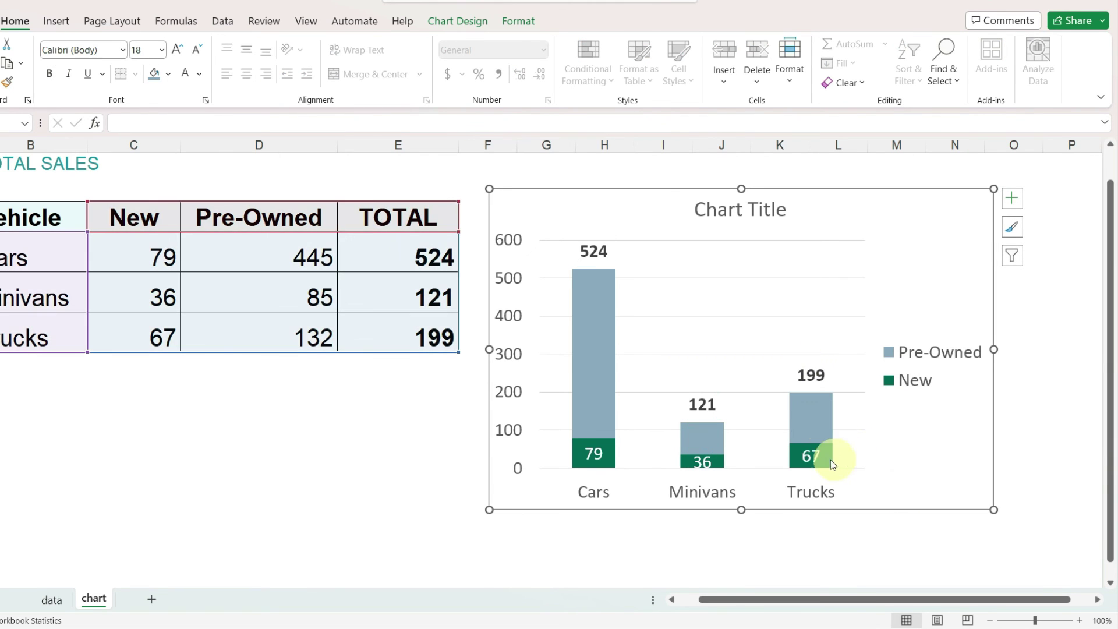
click(812, 457)
key(Delete)
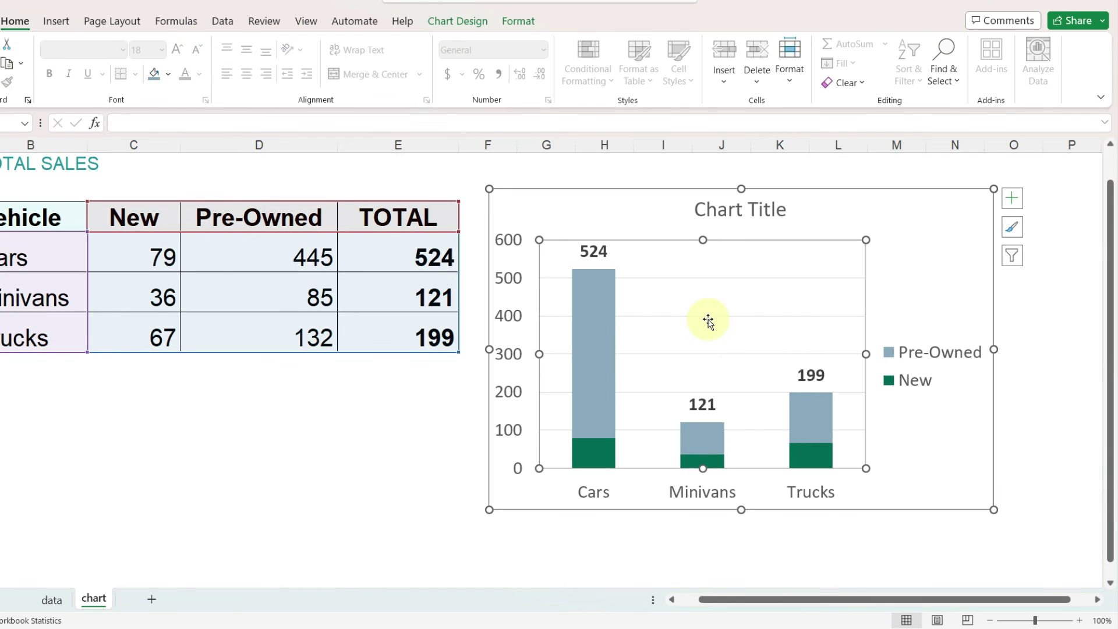
click(715, 279)
click(856, 533)
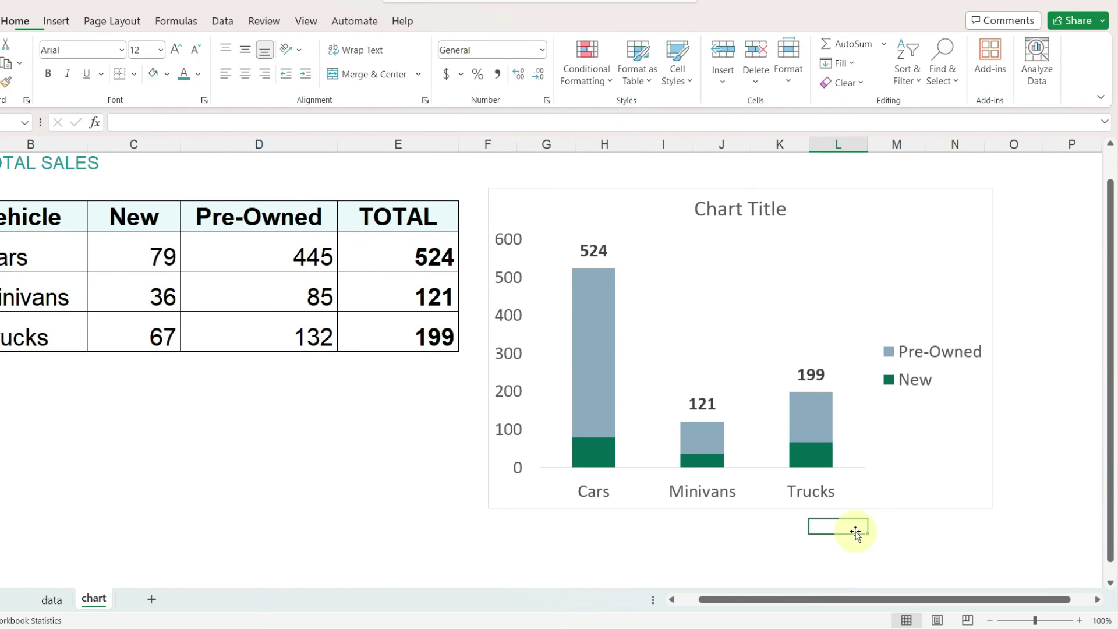